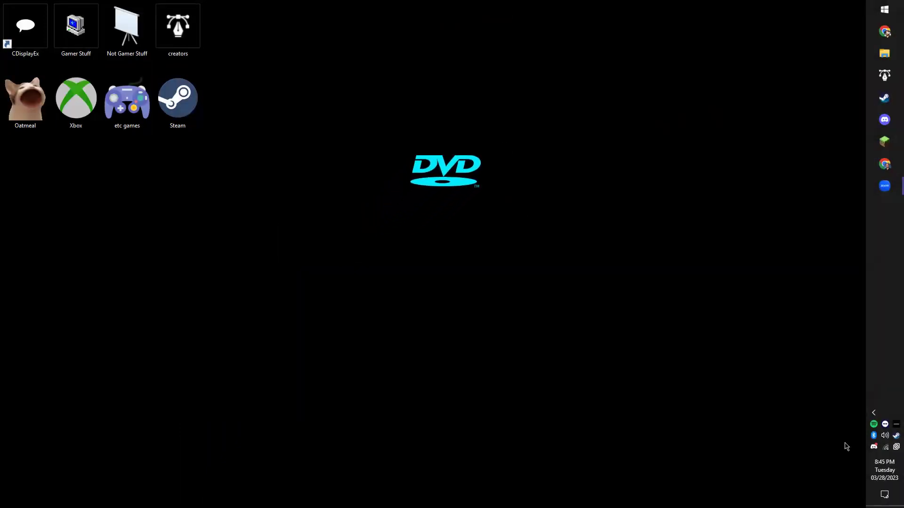
- Snip the Zoom error page and its footer in Chrome
{"action": "key", "text": "super+a"}
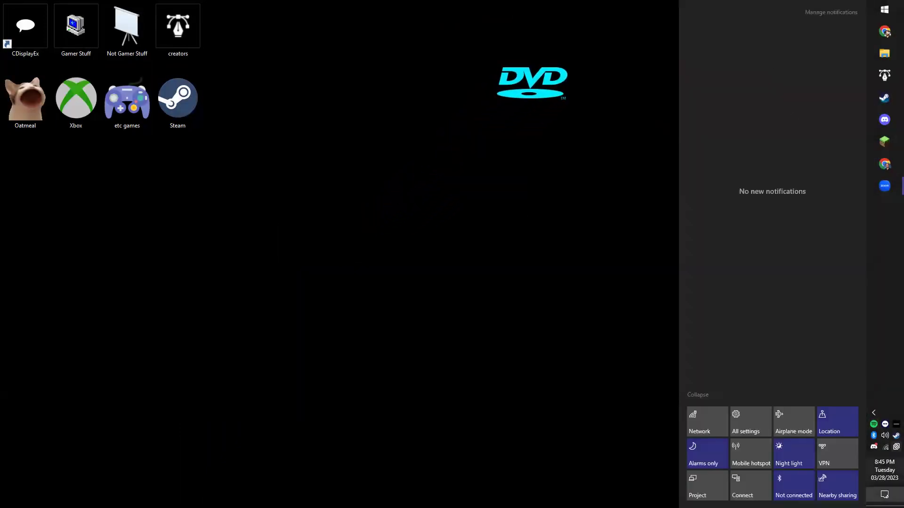
{"action": "key", "text": "super+a"}
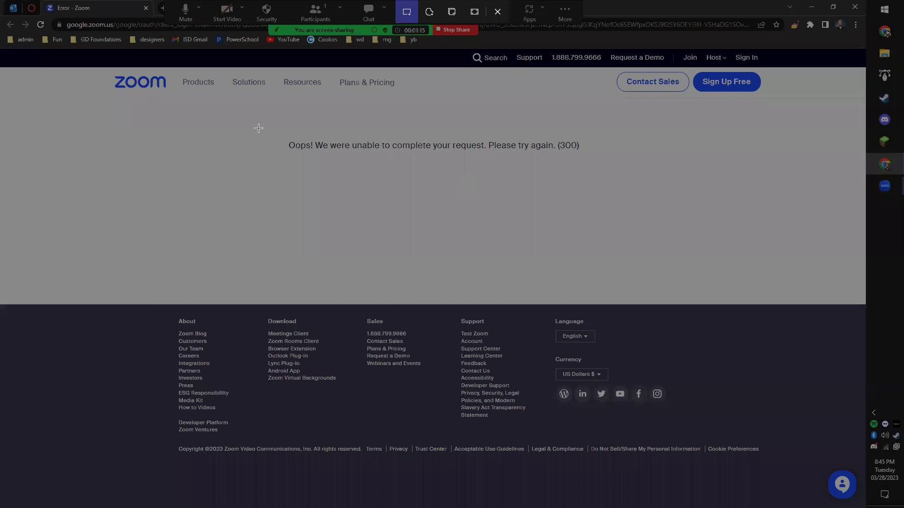
{"action": "left_click_drag", "start_coordinate": [242, 119], "coordinate": [784, 471]}
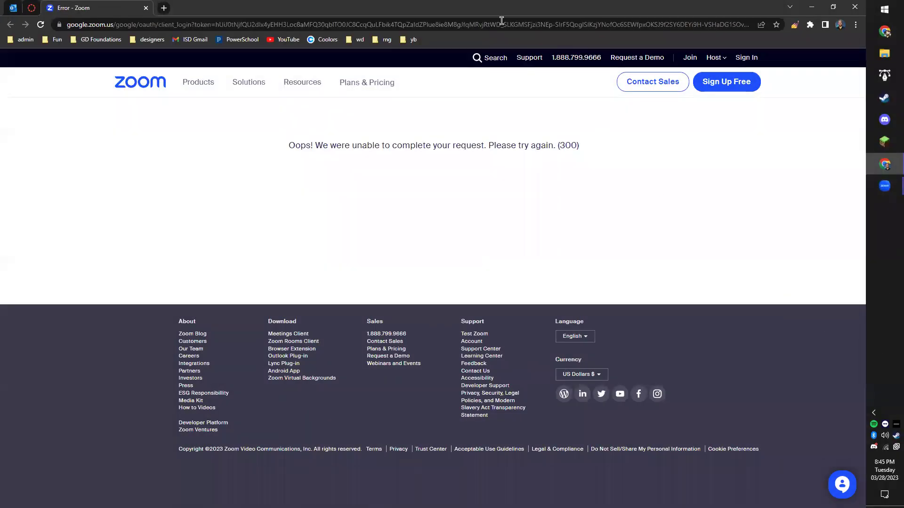
- Paste the Zoom error snip into a new blank Word document, then minimize Word and Chrome
{"action": "left_click", "coordinate": [886, 9]}
{"action": "type", "text": "word"}
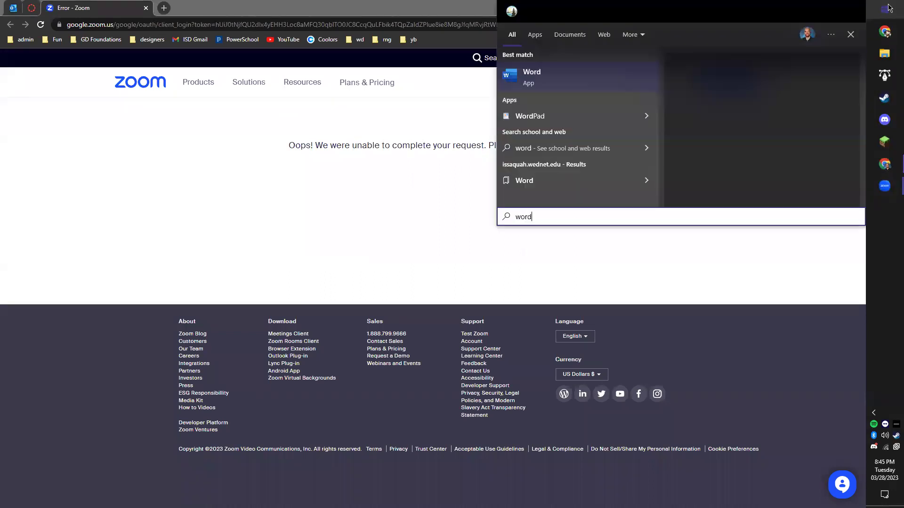
{"action": "left_click", "coordinate": [714, 167]}
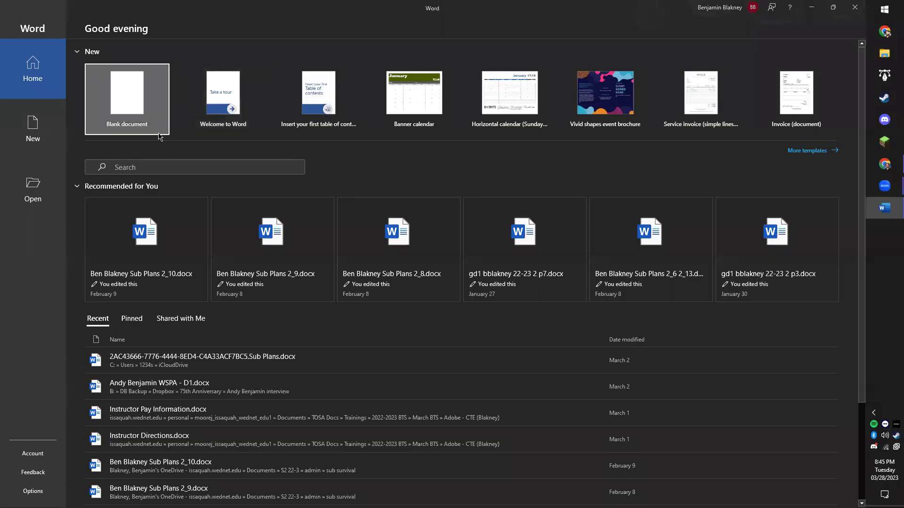
{"action": "left_click", "coordinate": [159, 135]}
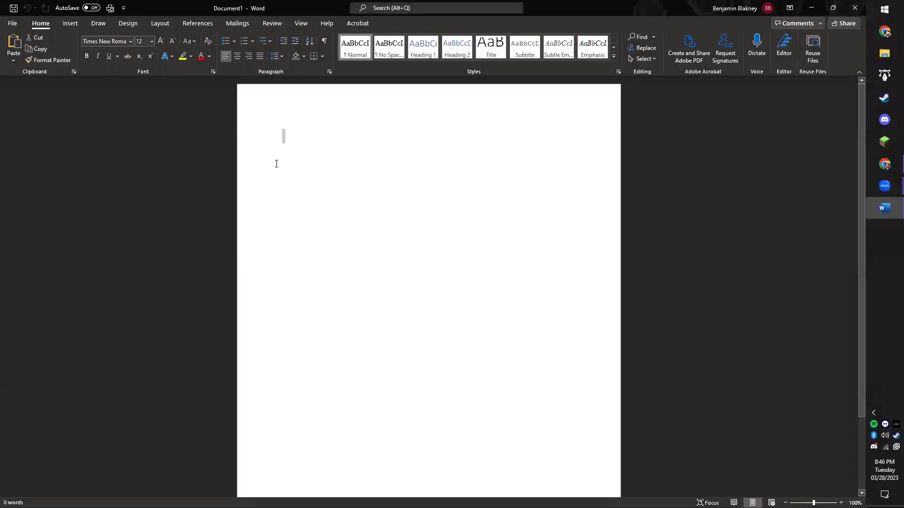
{"action": "key", "text": "ctrl+v"}
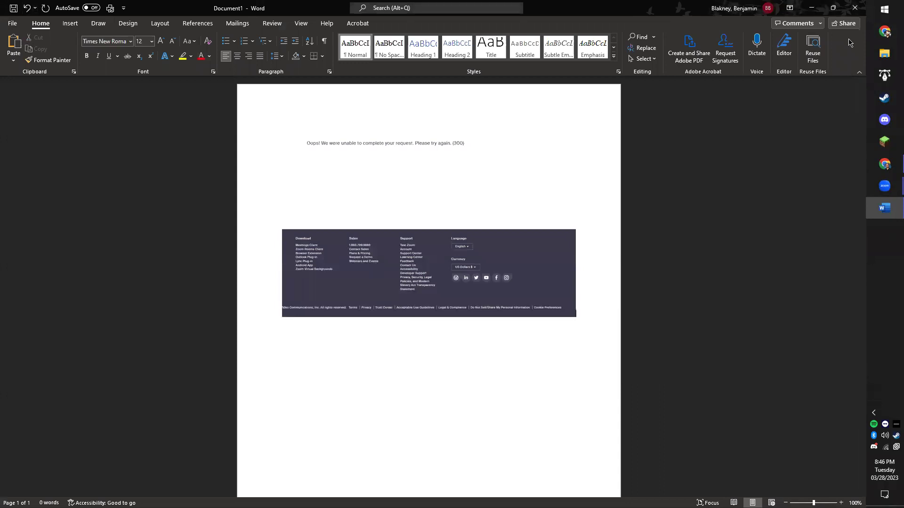
{"action": "left_click", "coordinate": [819, 5]}
{"action": "left_click", "coordinate": [818, 5]}
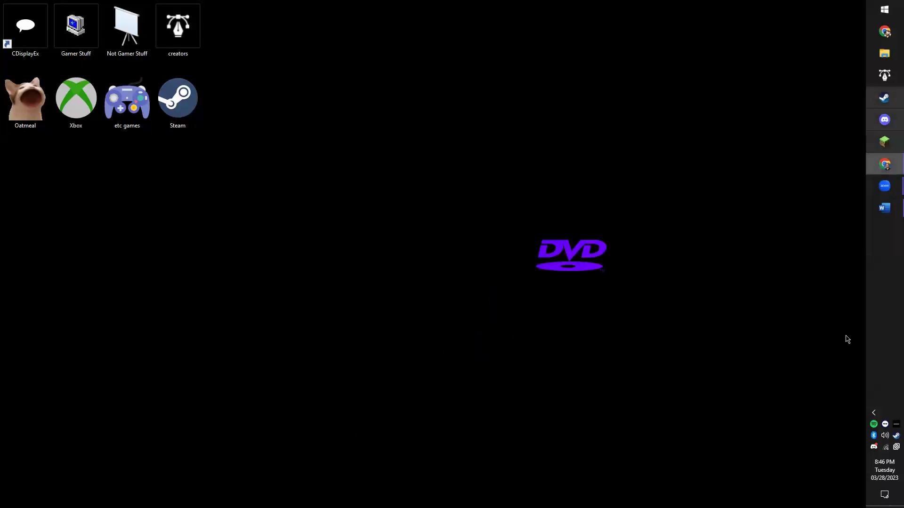
- Bring up the taskbar options menu, then dismiss it
{"action": "right_click", "coordinate": [884, 266]}
{"action": "key", "text": "l"}
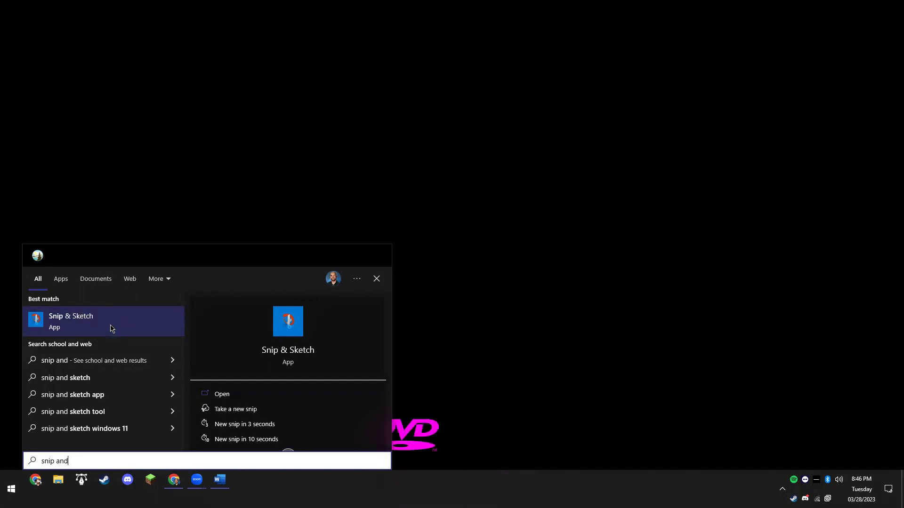
- Launch Snip & Sketch from the Start search results
{"action": "left_click", "coordinate": [131, 323]}
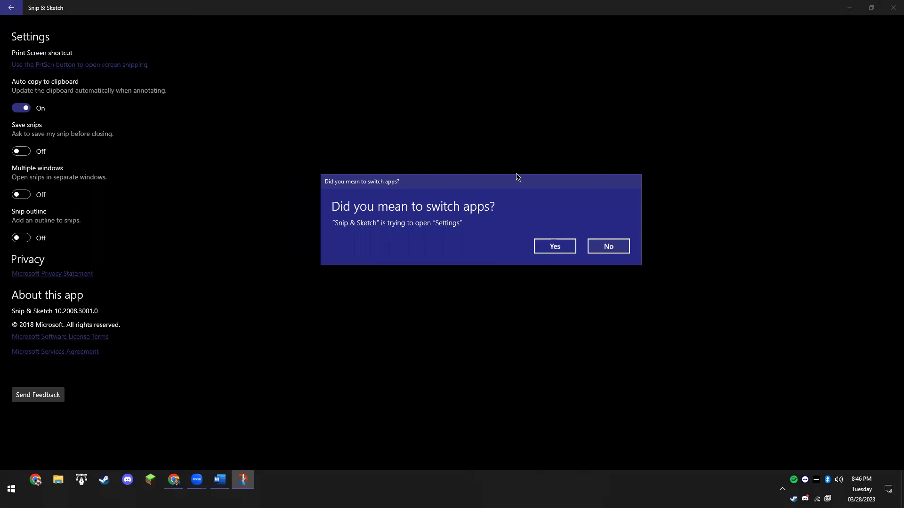
- Confirm switching to Settings and scroll the Keyboard page to the PrtScn snipping option
{"action": "left_click", "coordinate": [547, 250]}
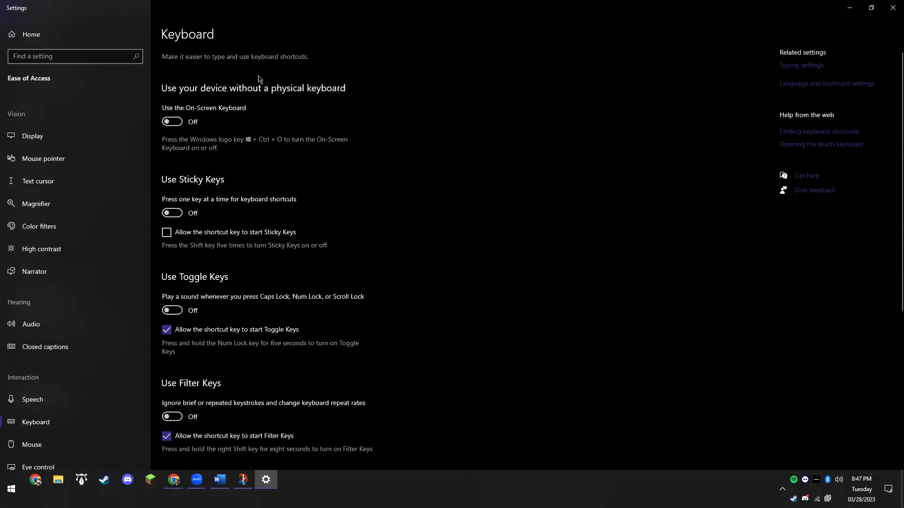
{"action": "scroll", "coordinate": [265, 257], "scroll_direction": "down", "scroll_amount": 5}
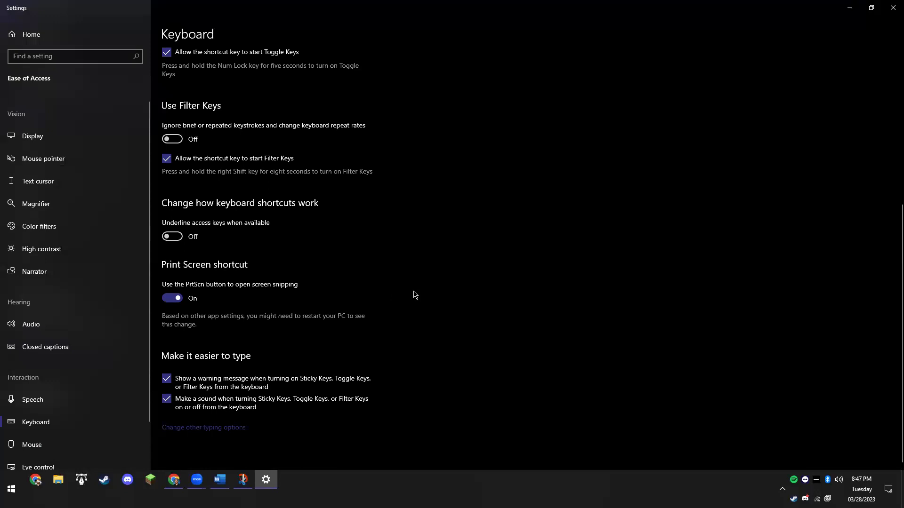
- Snip the Keyboard settings page and paste it on a new line below the Zoom image in Word
{"action": "key", "text": "Print"}
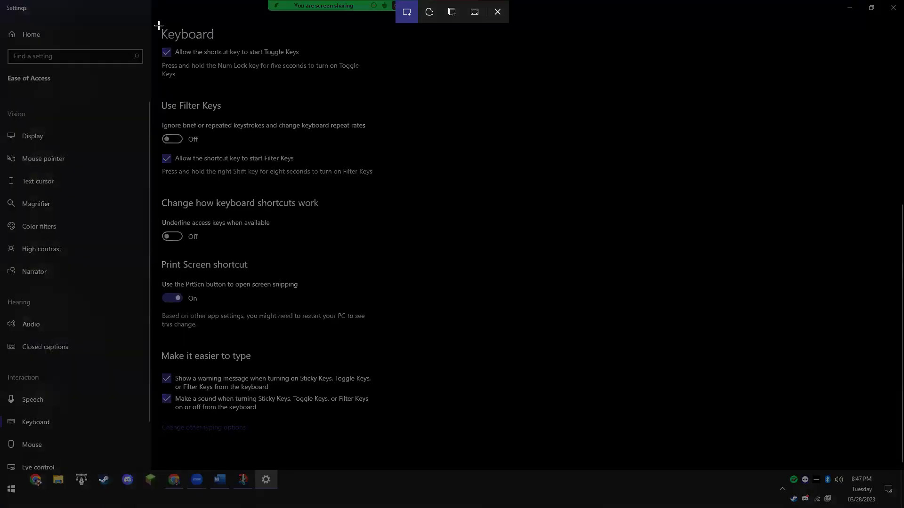
{"action": "left_click_drag", "start_coordinate": [150, 24], "coordinate": [456, 450]}
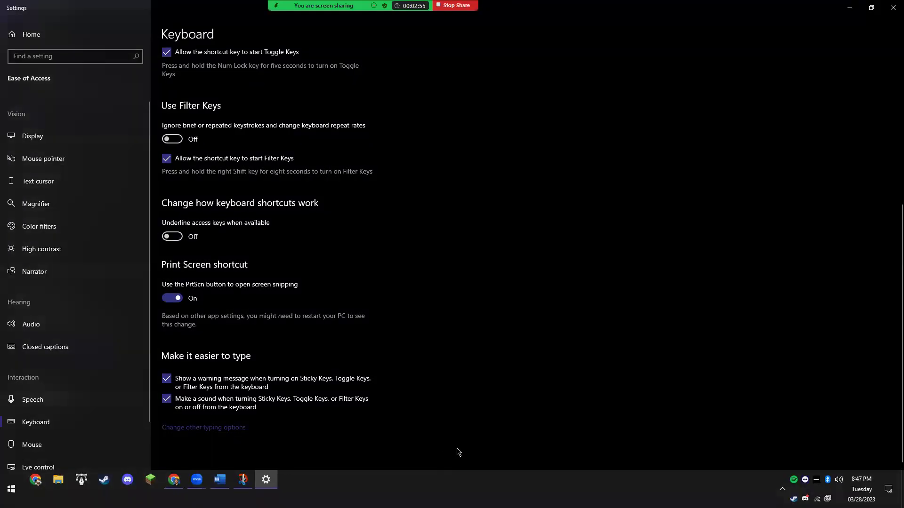
{"action": "left_click", "coordinate": [219, 480]}
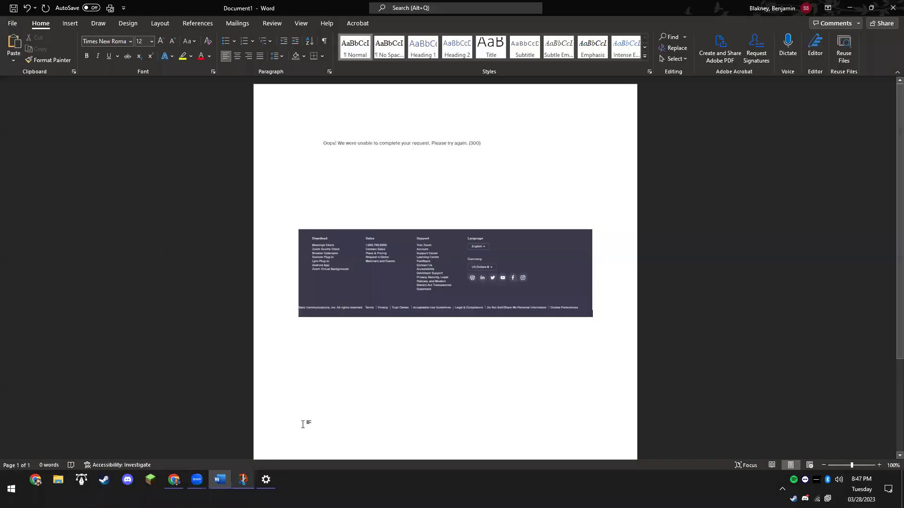
{"action": "left_click", "coordinate": [615, 308]}
{"action": "key", "text": "Return"}
{"action": "key", "text": "ctrl+v"}
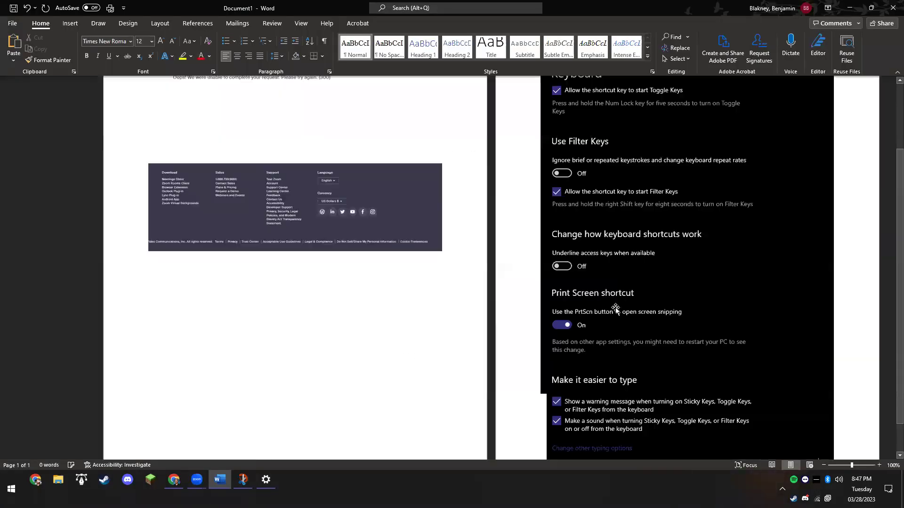
- Check both snips in the Word document, then bring Snip & Sketch back up
{"action": "scroll", "coordinate": [571, 323], "scroll_direction": "up", "scroll_amount": 3}
{"action": "scroll", "coordinate": [573, 337], "scroll_direction": "down", "scroll_amount": 2}
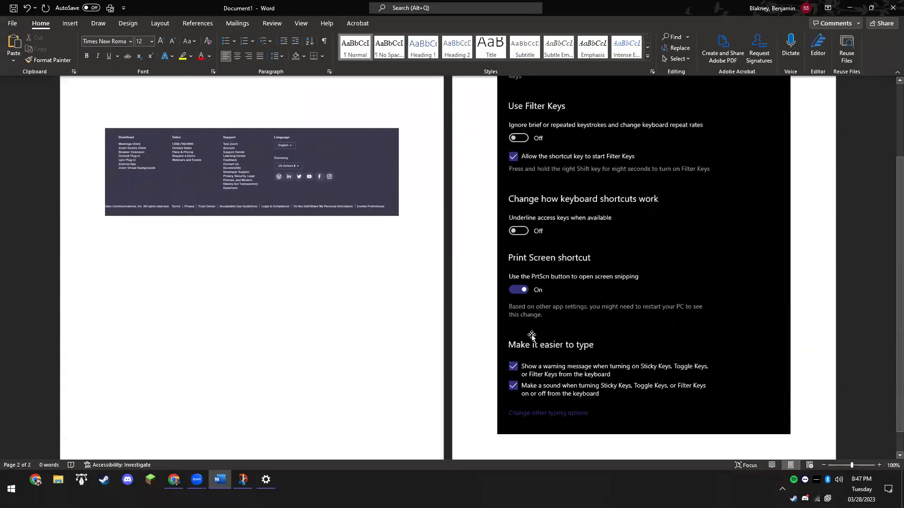
{"action": "scroll", "coordinate": [369, 414], "scroll_direction": "up", "scroll_amount": 1}
{"action": "scroll", "coordinate": [368, 414], "scroll_direction": "down", "scroll_amount": 1}
{"action": "left_click", "coordinate": [243, 479]}
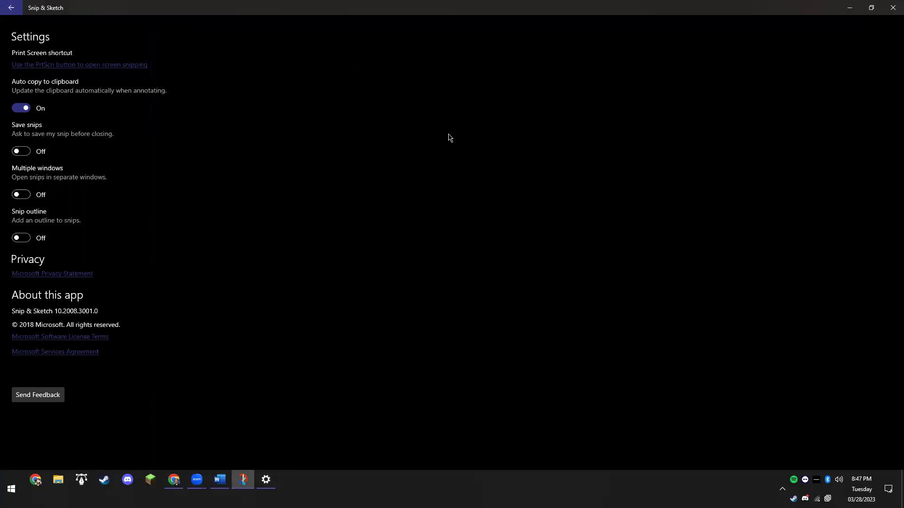
- Restore Snip & Sketch from full screen, minimize Word and Settings, and move it right
{"action": "double_click", "coordinate": [119, 13]}
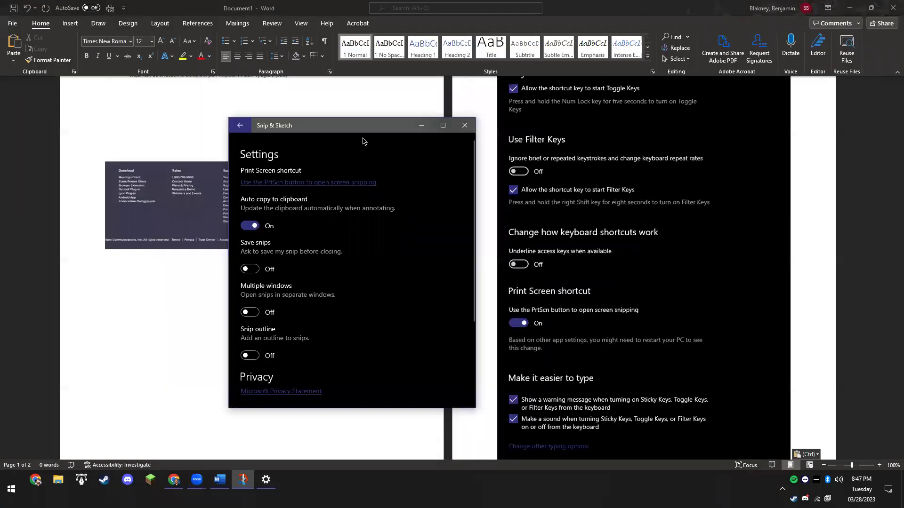
{"action": "left_click", "coordinate": [850, 8]}
{"action": "left_click", "coordinate": [849, 7]}
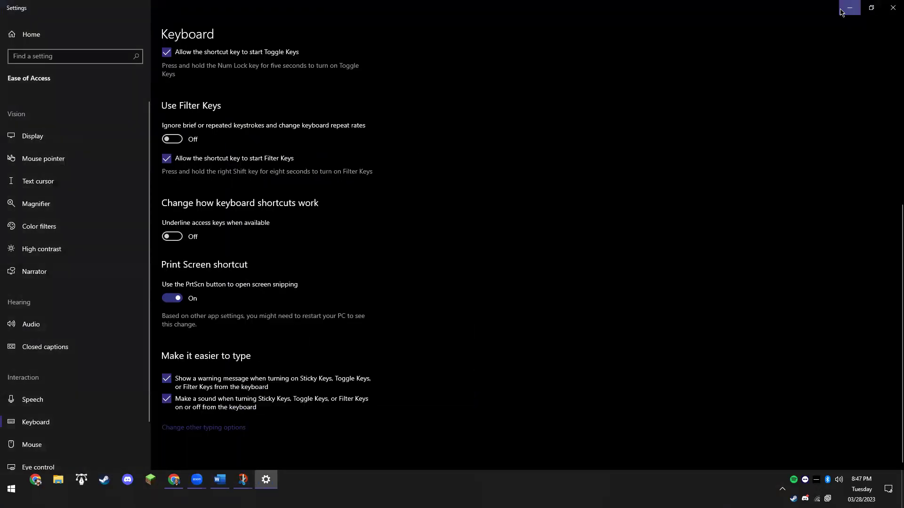
{"action": "left_click_drag", "start_coordinate": [341, 125], "coordinate": [549, 114]}
- Take a new snip of the area around the DVD logo on the desktop
{"action": "left_click", "coordinate": [446, 114]}
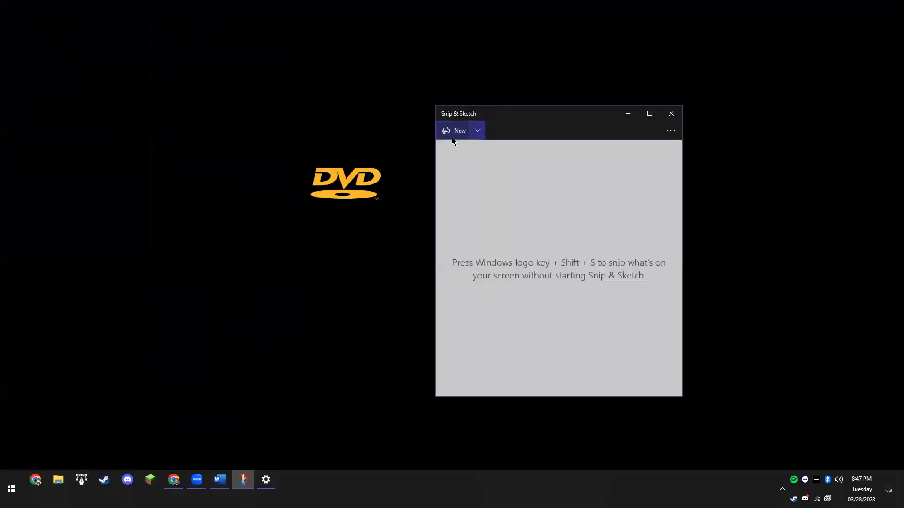
{"action": "left_click", "coordinate": [452, 136]}
{"action": "left_click_drag", "start_coordinate": [239, 154], "coordinate": [439, 281]}
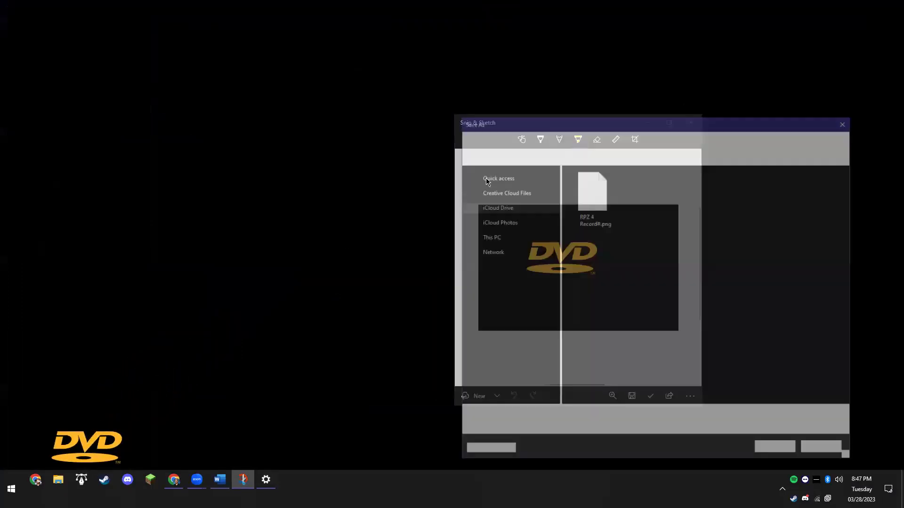
- Point the Save As dialog at the iCloud Drive root folder and move the dialog up-left
{"action": "left_click", "coordinate": [510, 211]}
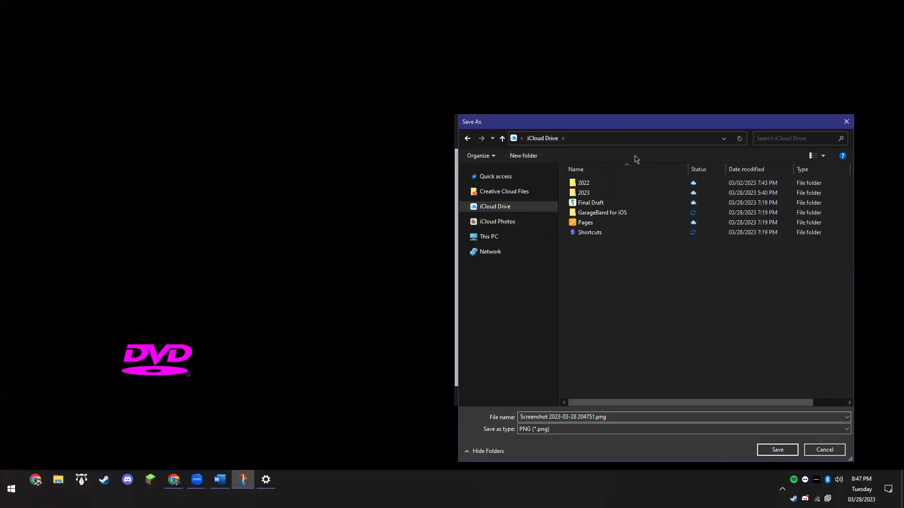
{"action": "left_click_drag", "start_coordinate": [459, 113], "coordinate": [295, 76]}
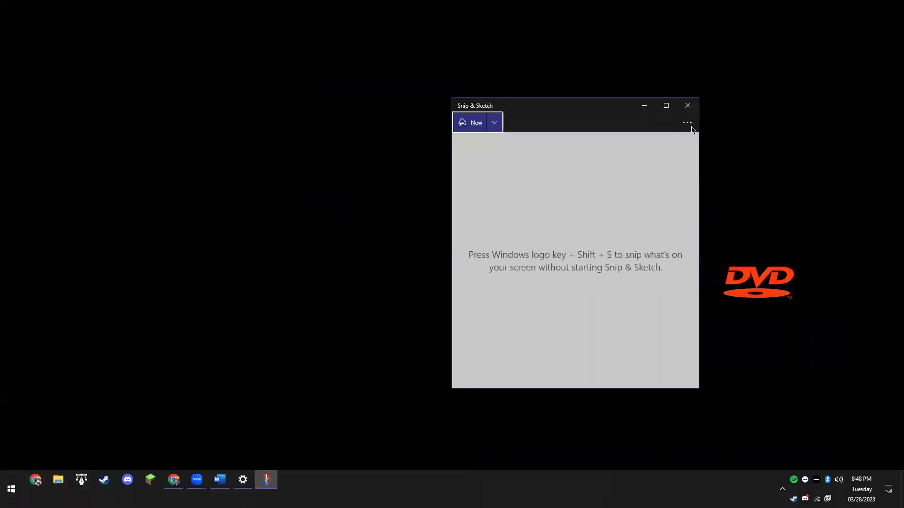
- Follow the PrtScn shortcut link in Snip & Sketch settings and confirm switching to Windows Settings
{"action": "left_click", "coordinate": [687, 123]}
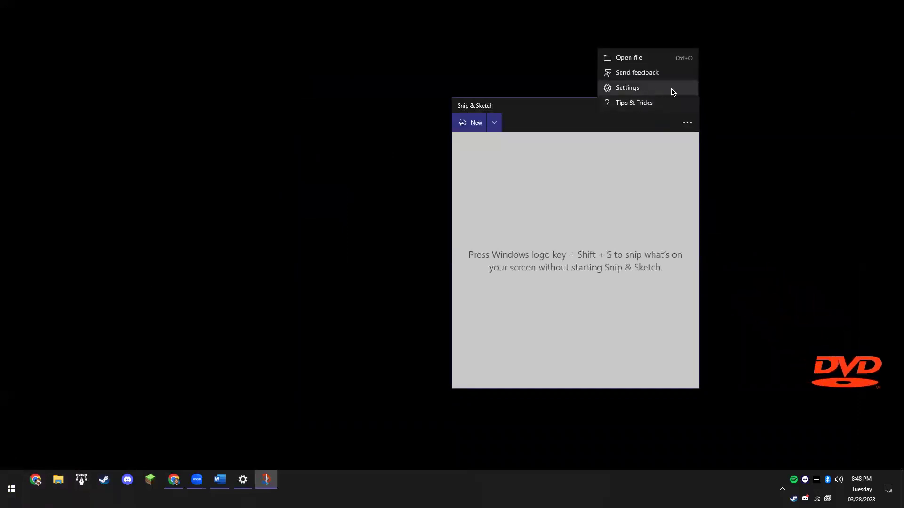
{"action": "left_click", "coordinate": [628, 88]}
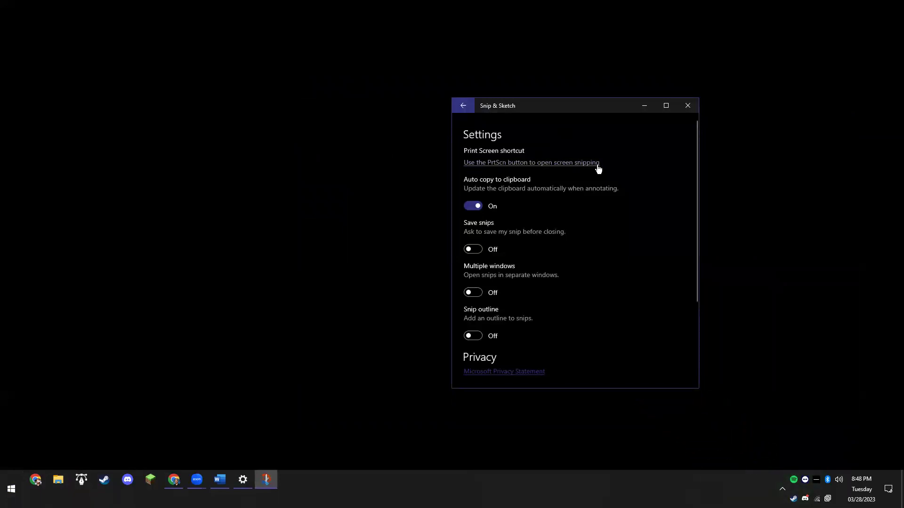
{"action": "left_click", "coordinate": [567, 165]}
{"action": "left_click", "coordinate": [649, 264]}
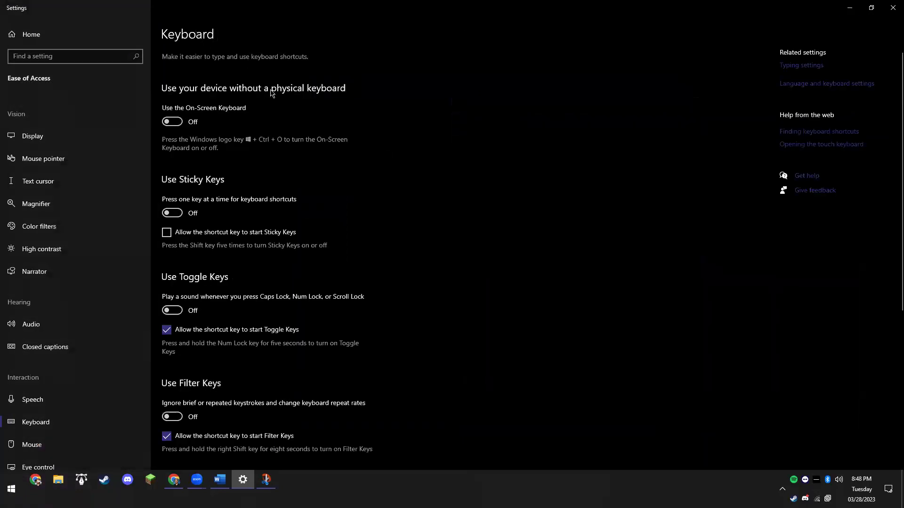
- Scroll to the Print Screen shortcut with PrtScn snipping On, then close Snip & Sketch
{"action": "scroll", "coordinate": [263, 108], "scroll_direction": "down", "scroll_amount": 5}
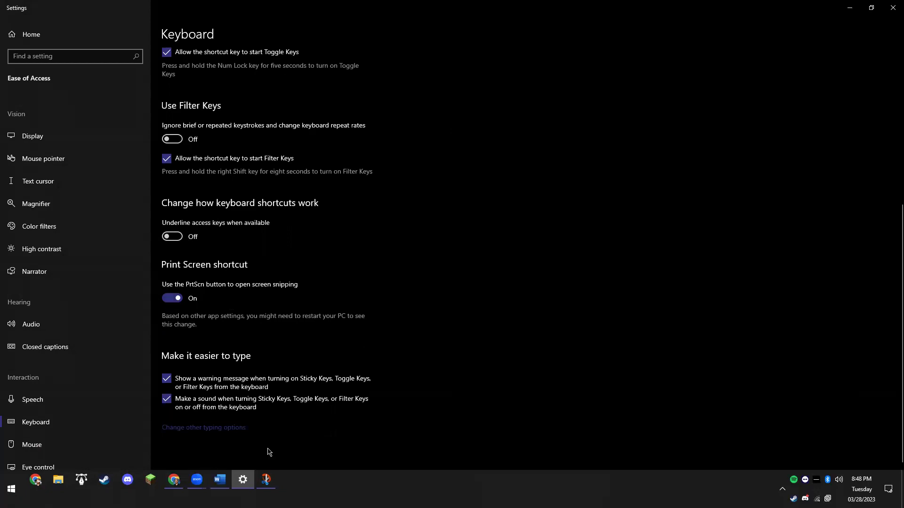
{"action": "left_click", "coordinate": [266, 480]}
{"action": "left_click", "coordinate": [689, 102]}
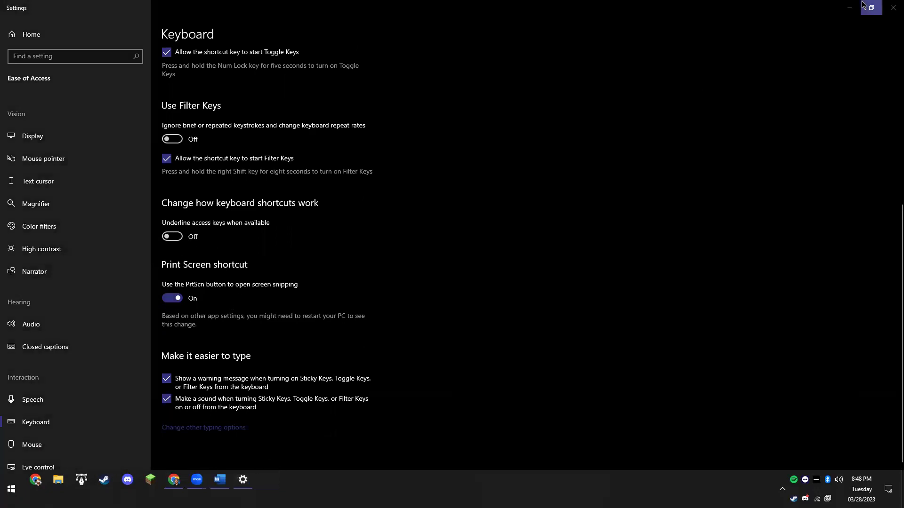